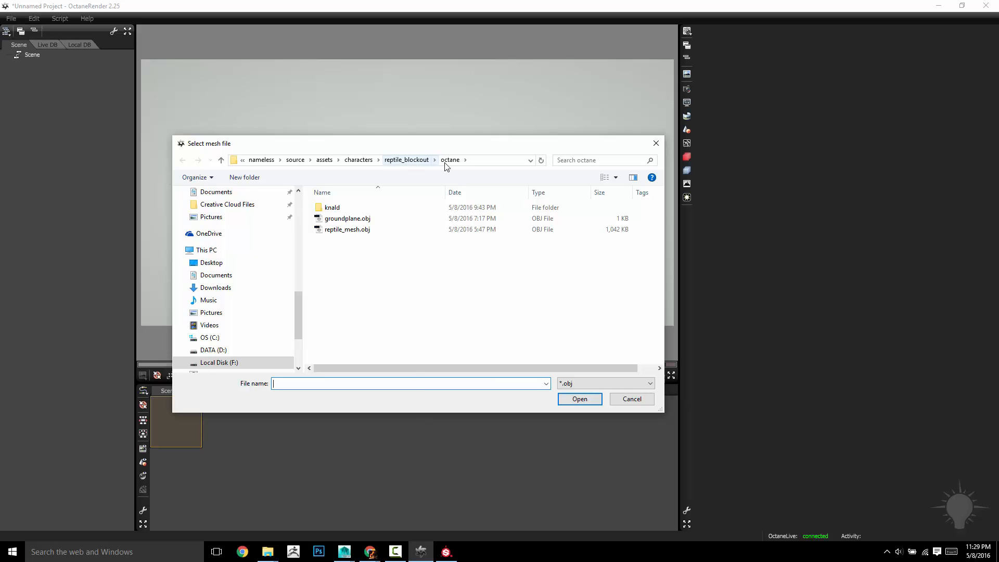
# Load reptile_mesh.obj from the octane folder into the scene
pyautogui.doubleClick(335, 230)
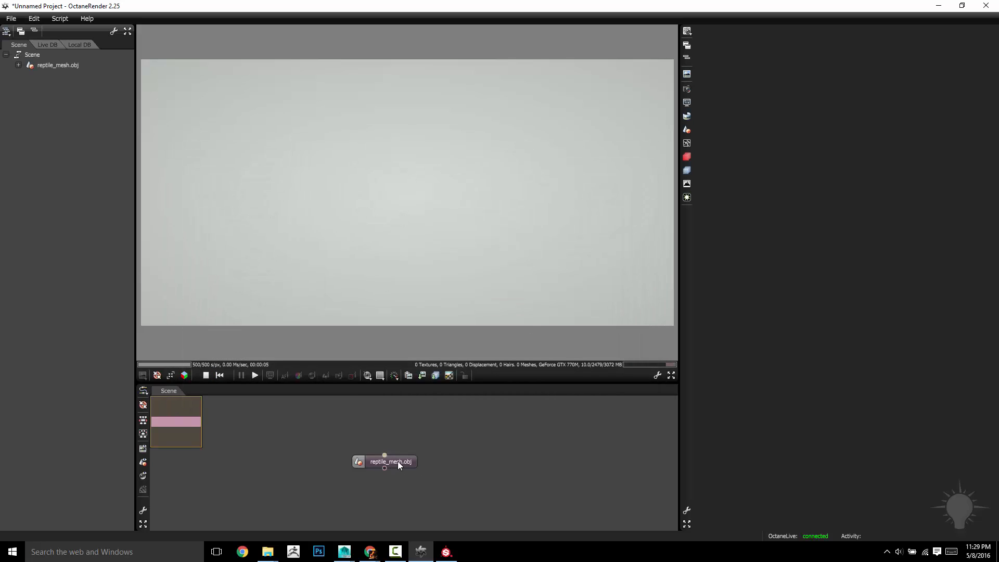
# Select the reptile_mesh.obj node to start rendering the grey reptile
pyautogui.moveTo(397, 461); pyautogui.dragTo(427, 465)
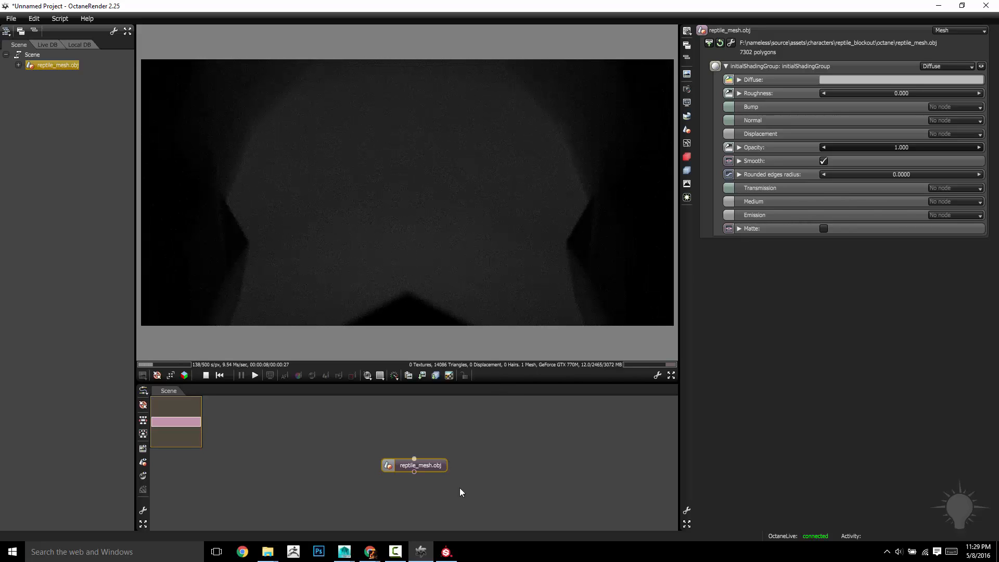
pyautogui.moveTo(414, 462); pyautogui.dragTo(407, 463)
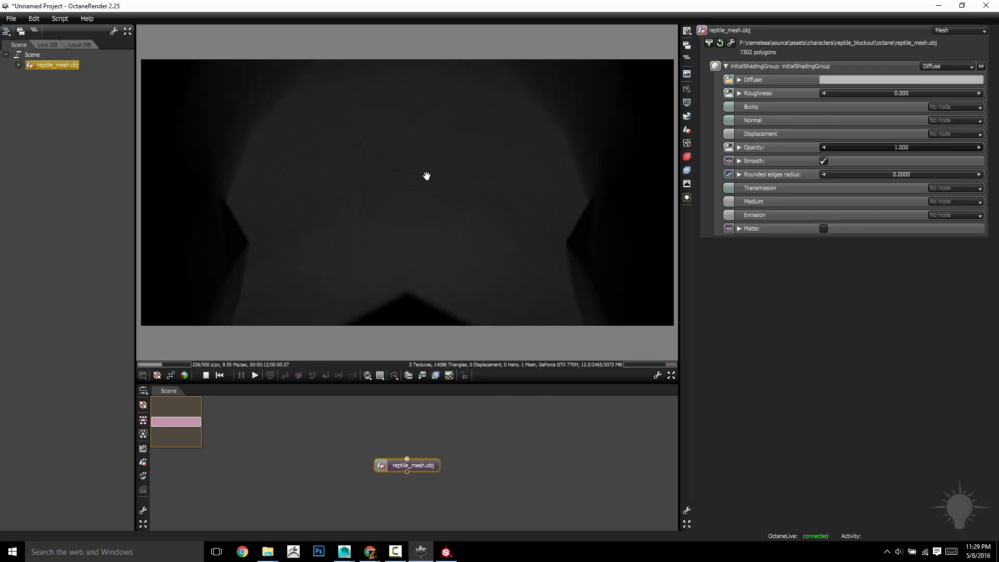
pyautogui.scroll(-3, 427, 176)
pyautogui.scroll(-5, 427, 185)
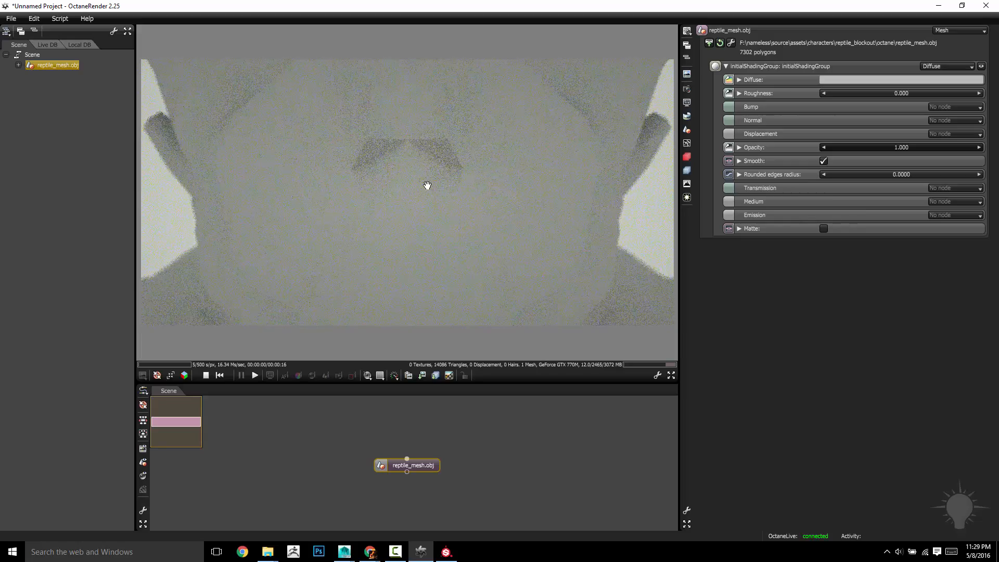
pyautogui.scroll(-5, 427, 185)
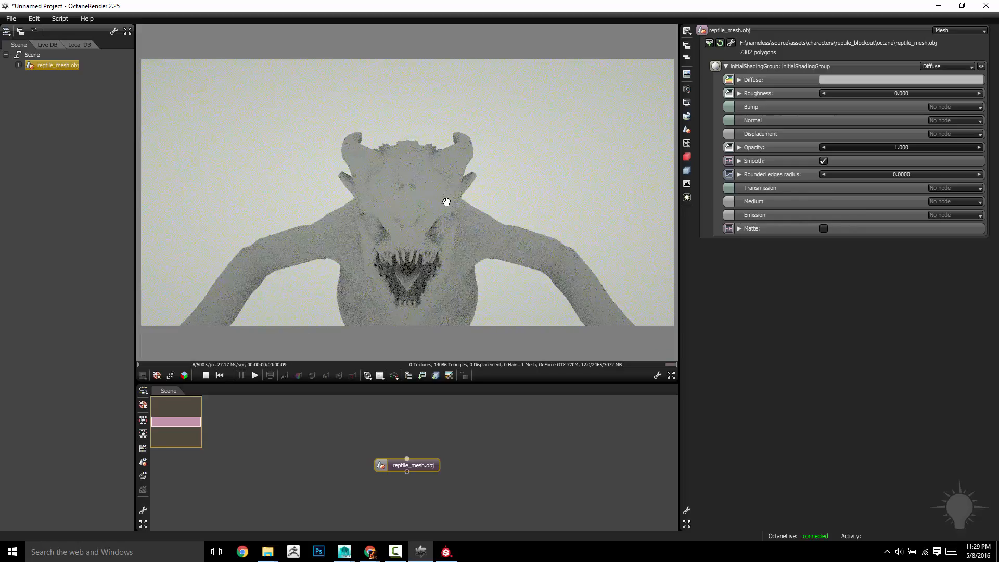
# Orbit, pan and zoom the render camera to frame the whole reptile
pyautogui.moveTo(446, 202)
pyautogui.mouseDown()
pyautogui.moveTo(439, 245)
pyautogui.moveTo(453, 216)
pyautogui.moveTo(423, 212)
pyautogui.moveTo(438, 203)
pyautogui.mouseUp()
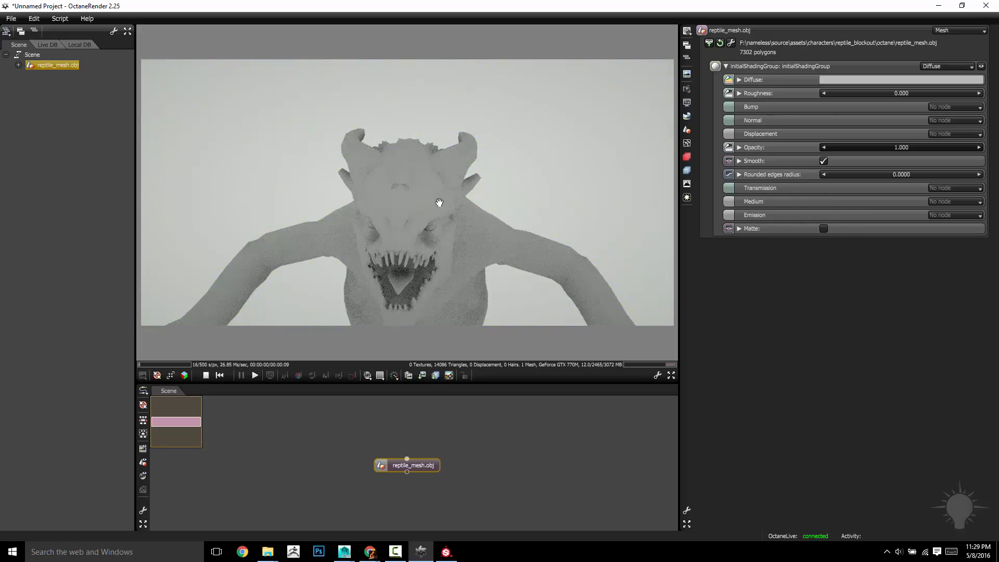
pyautogui.scroll(-2, 479, 244)
pyautogui.moveTo(482, 252); pyautogui.dragTo(483, 208)
pyautogui.scroll(-4, 483, 208)
pyautogui.moveTo(481, 203); pyautogui.dragTo(466, 119, button='right')
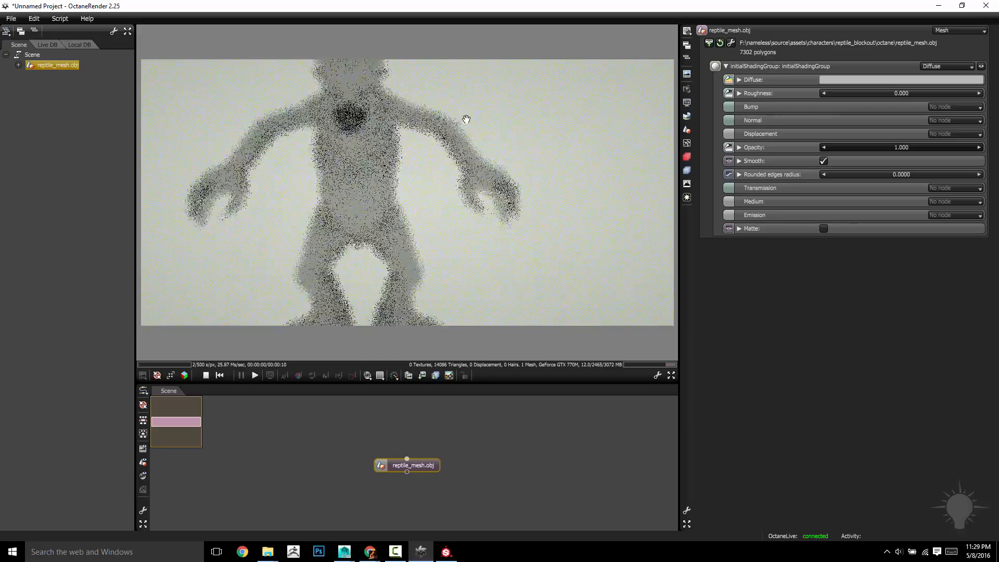
pyautogui.scroll(-5, 493, 171)
pyautogui.scroll(3, 462, 201)
pyautogui.scroll(3, 462, 201)
pyautogui.moveTo(479, 192); pyautogui.dragTo(524, 267)
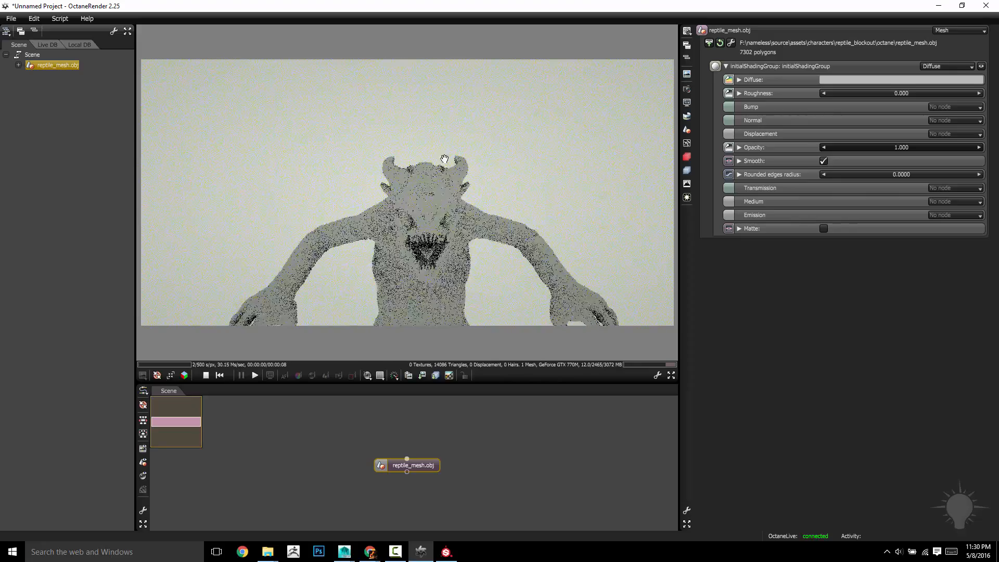
pyautogui.moveTo(524, 266); pyautogui.dragTo(533, 180, button='right')
pyautogui.moveTo(533, 180)
pyautogui.mouseDown()
pyautogui.moveTo(524, 158)
pyautogui.moveTo(541, 175)
pyautogui.mouseUp()
pyautogui.scroll(-2, 522, 160)
pyautogui.scroll(2, 522, 160)
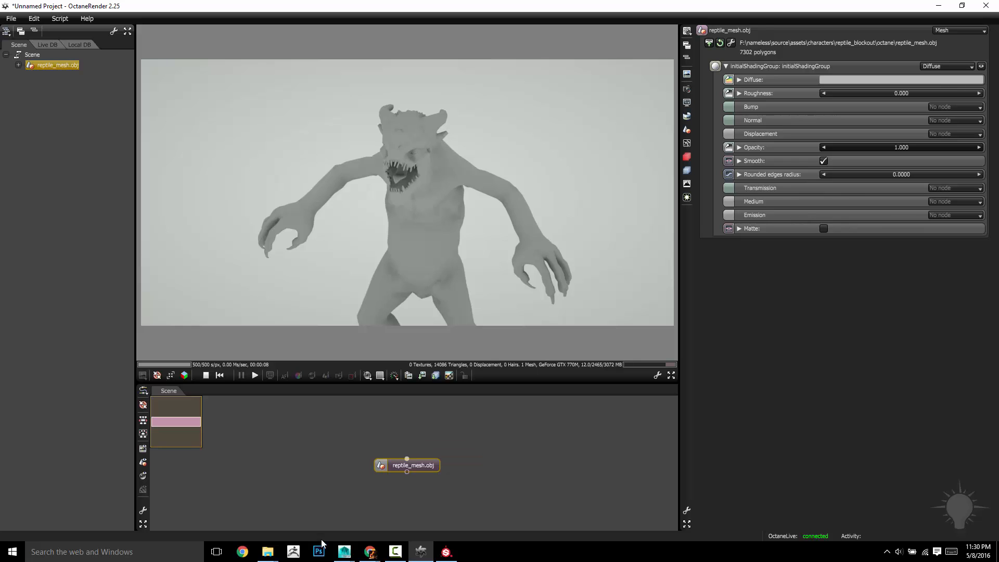
pyautogui.moveTo(344, 551)
pyautogui.click(398, 483)
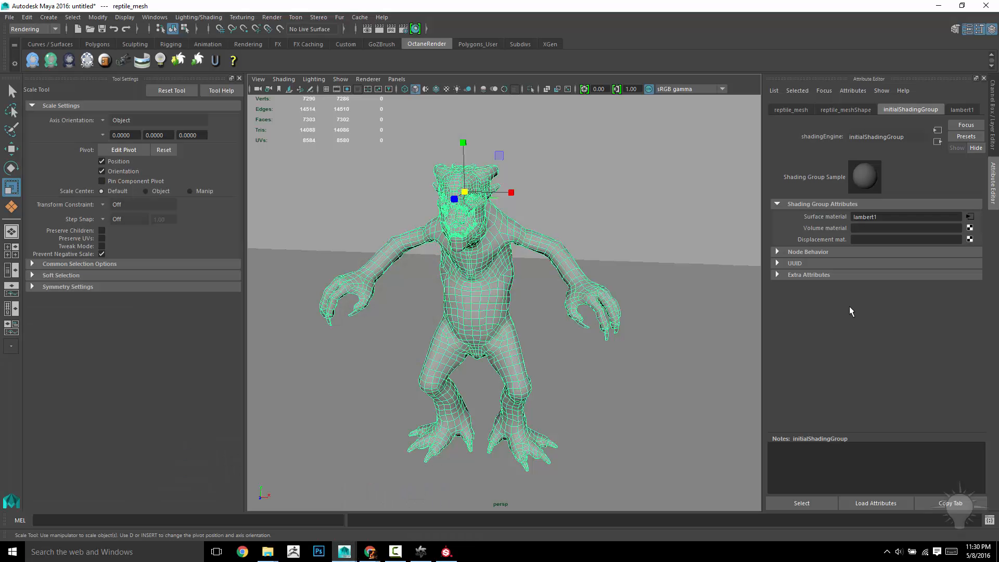
pyautogui.click(947, 109)
pyautogui.click(911, 108)
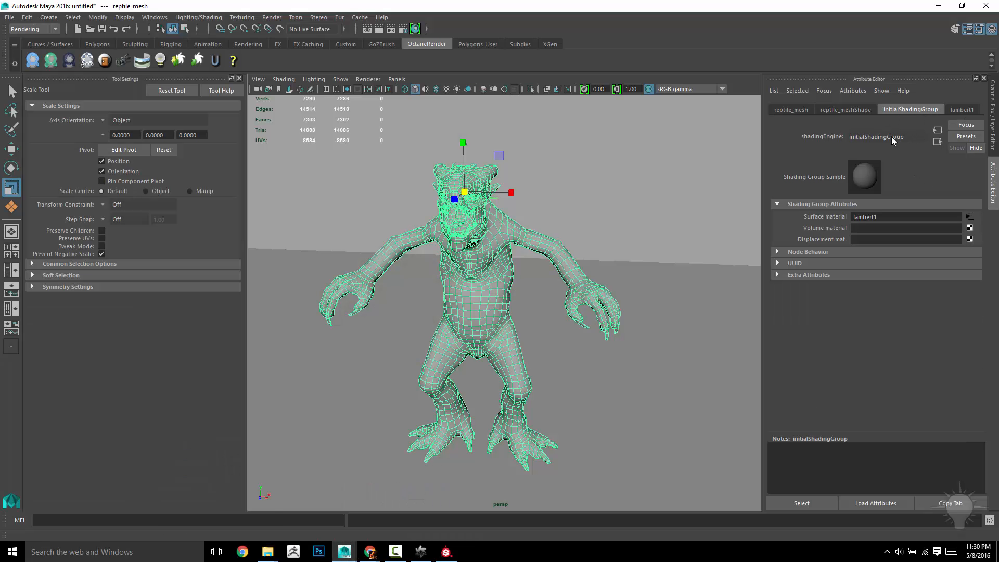
pyautogui.click(421, 551)
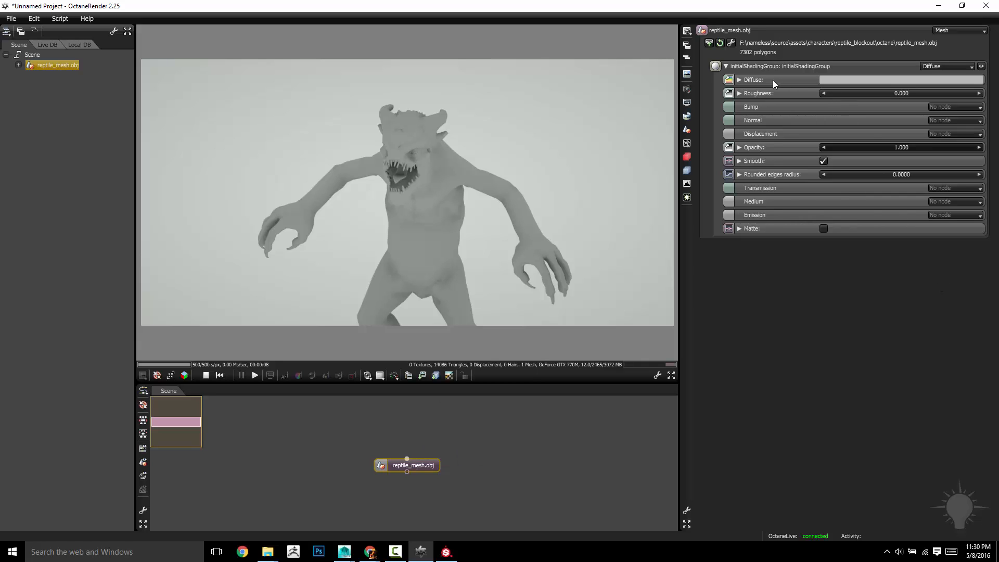
# Set the reptile's Diffuse material colour to pure red
pyautogui.click(944, 67)
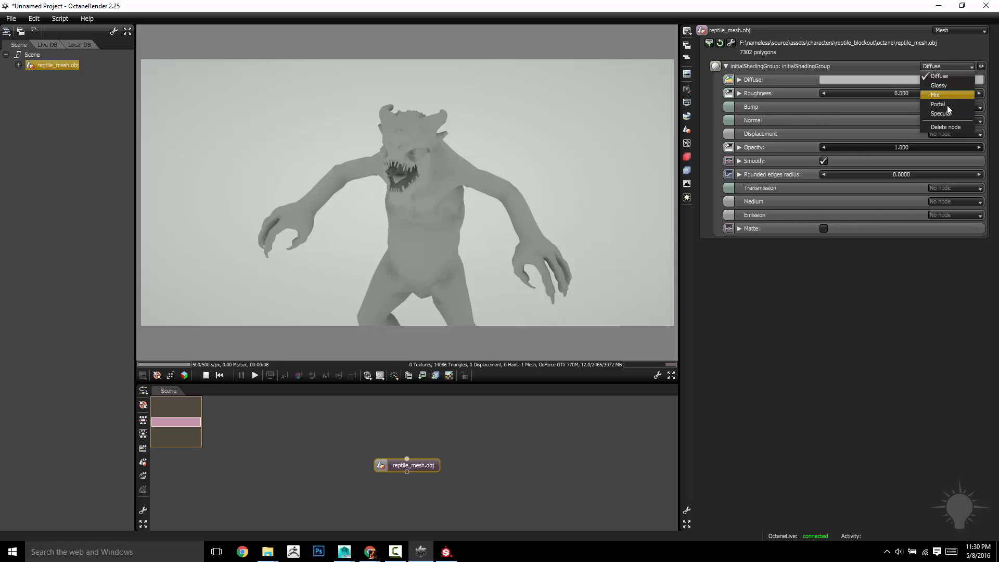
pyautogui.click(948, 66)
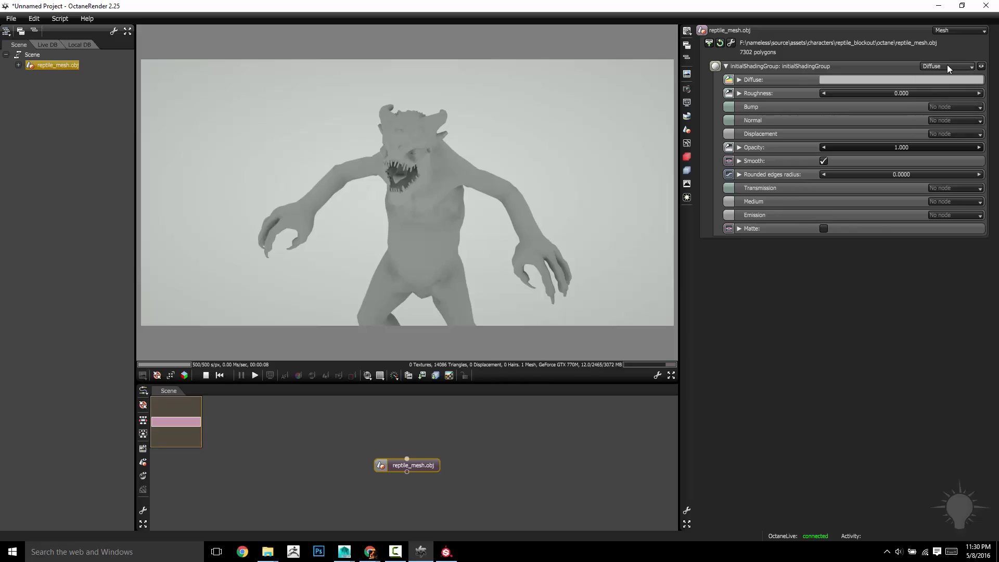
pyautogui.click(824, 79)
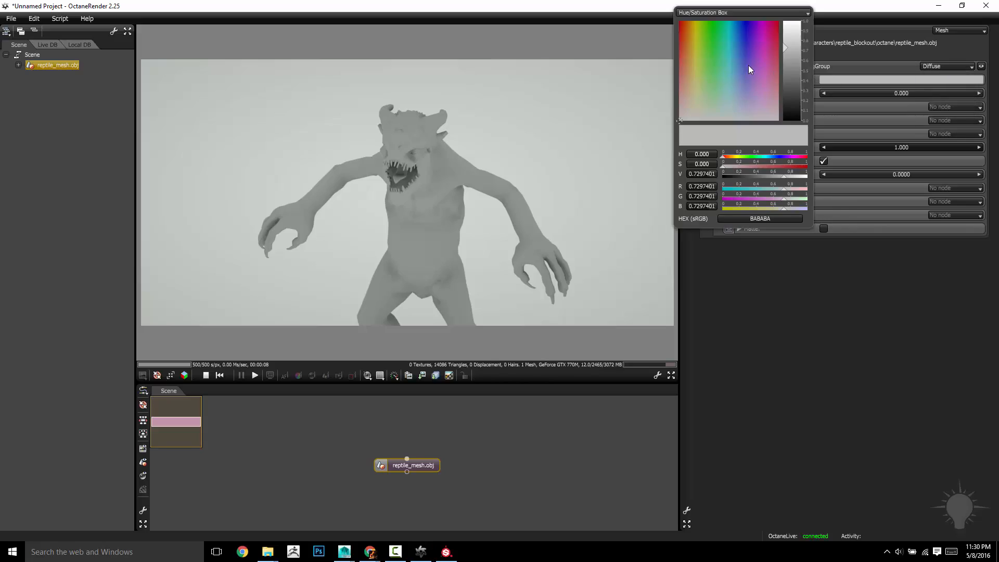
pyautogui.moveTo(748, 65); pyautogui.dragTo(792, 13)
pyautogui.click(835, 313)
pyautogui.moveTo(555, 242); pyautogui.dragTo(525, 136)
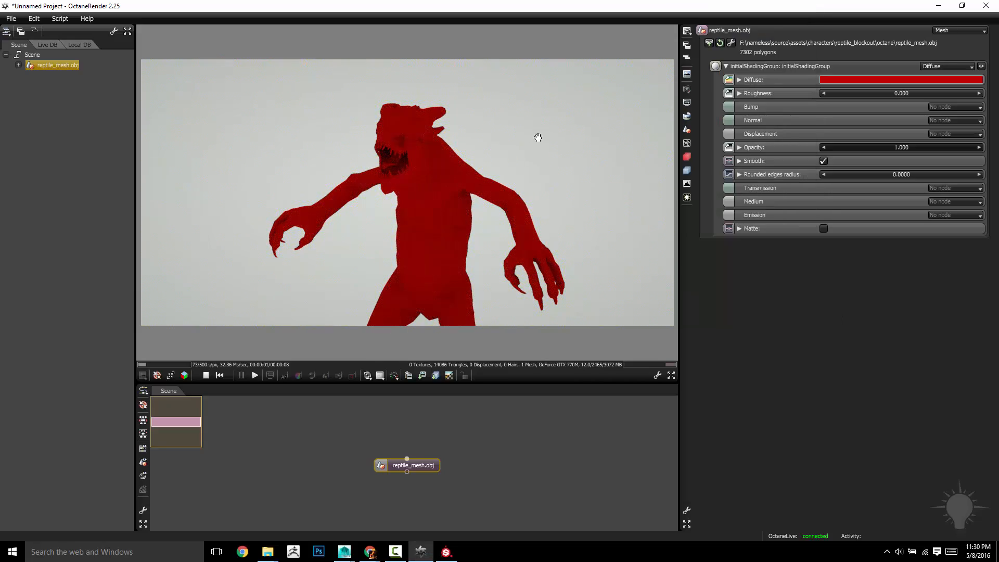
# Switch the reptile's material to Glossy and adjust Specular, ending at 1.000
pyautogui.click(937, 66)
pyautogui.click(940, 85)
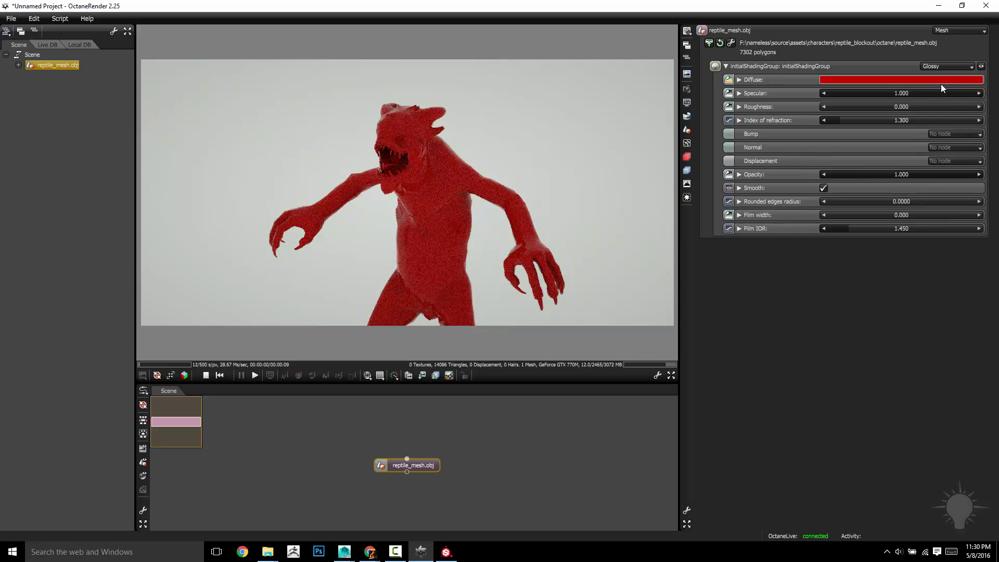
pyautogui.moveTo(441, 145); pyautogui.dragTo(327, 156)
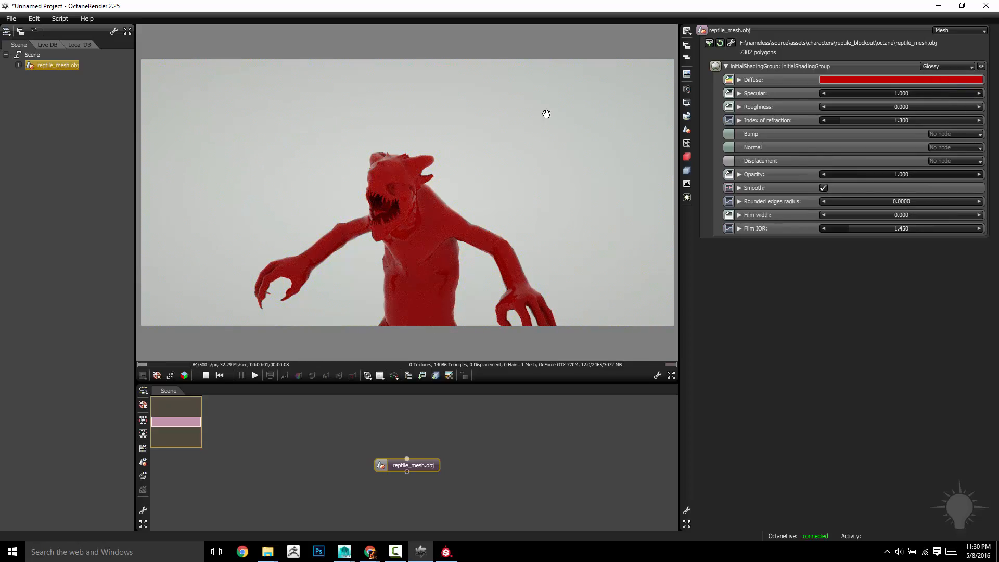
pyautogui.scroll(4, 515, 147)
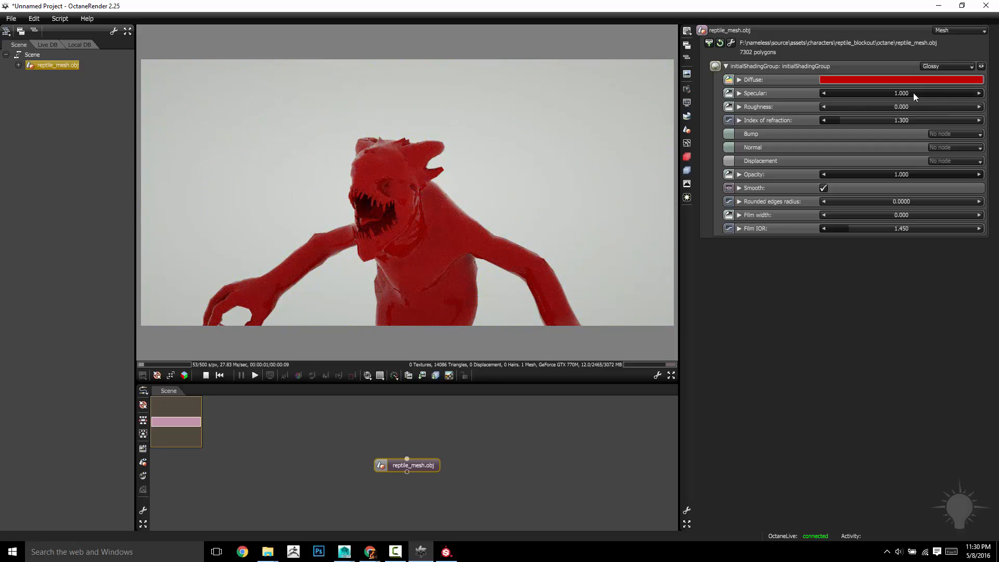
pyautogui.moveTo(913, 92); pyautogui.dragTo(964, 99)
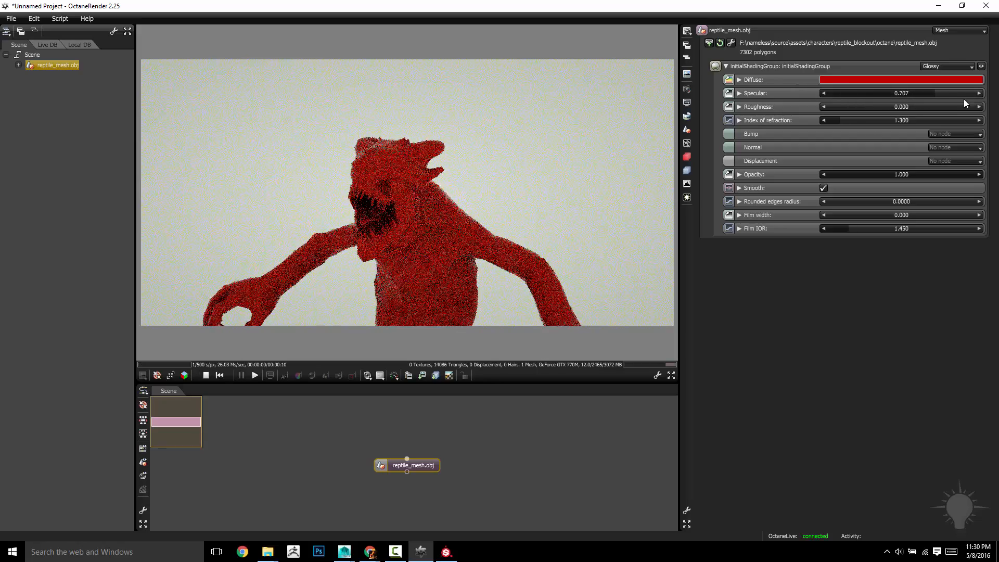
pyautogui.moveTo(843, 108)
pyautogui.mouseDown()
pyautogui.moveTo(805, 107)
pyautogui.moveTo(958, 107)
pyautogui.moveTo(748, 100)
pyautogui.mouseUp()
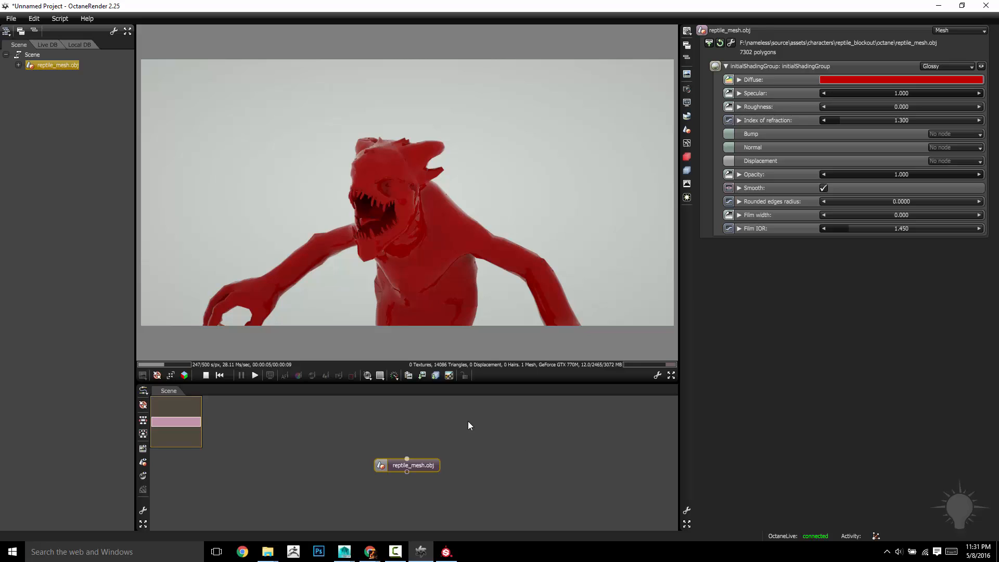
# Create a new Glossy material node via Materials > Glossy and preview it on the sphere
pyautogui.rightClick(500, 443)
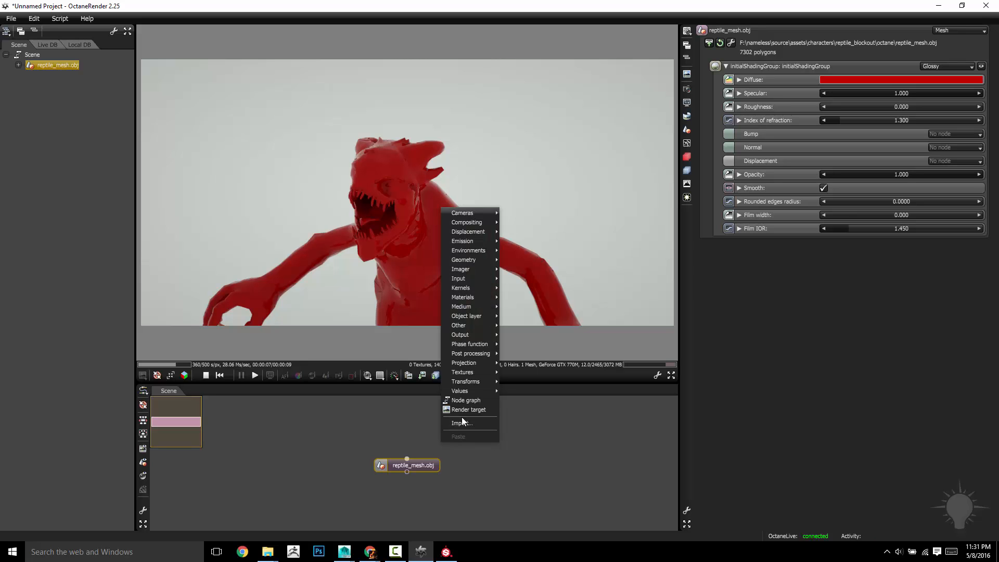
pyautogui.moveTo(475, 299)
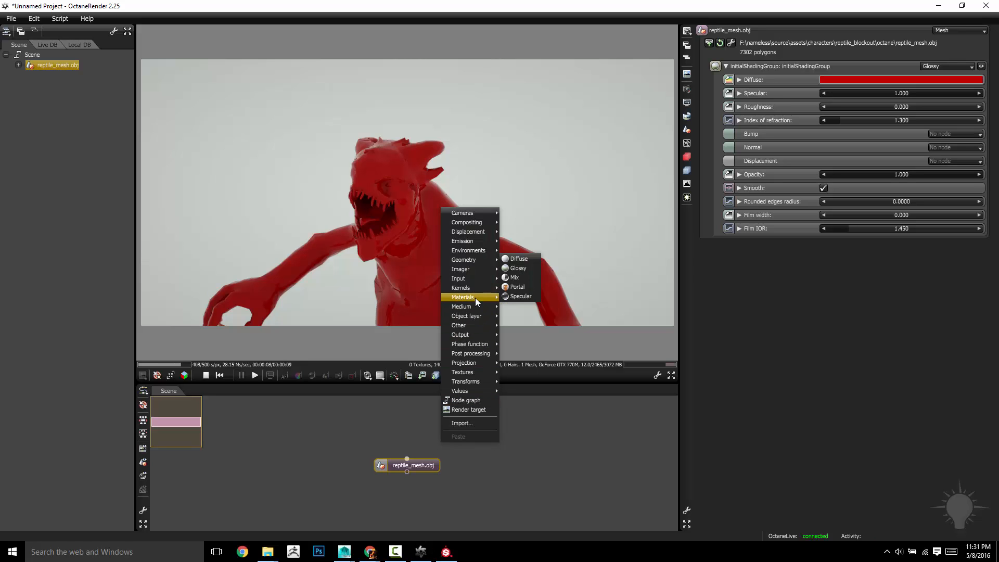
pyautogui.click(523, 267)
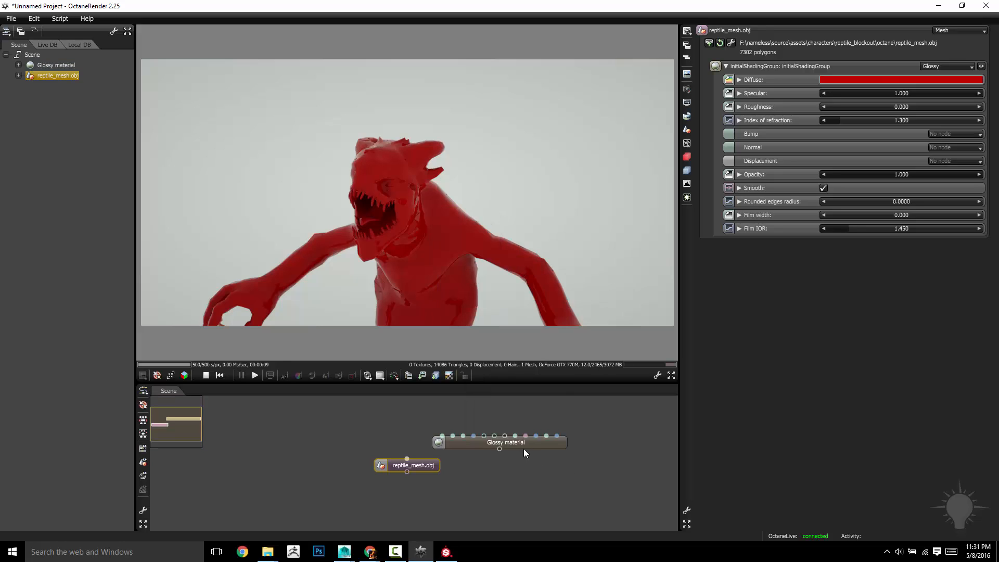
pyautogui.moveTo(529, 445); pyautogui.dragTo(467, 426)
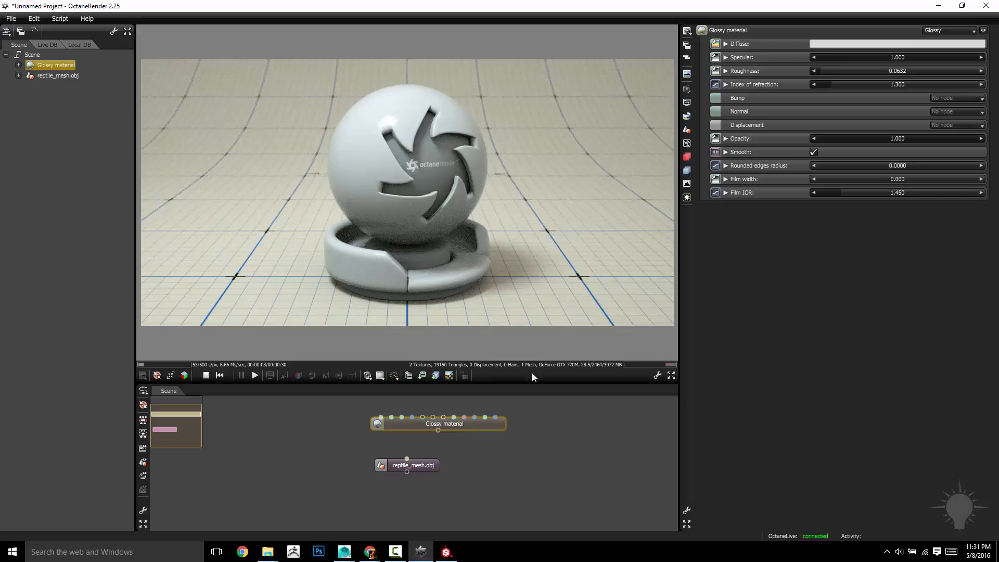
pyautogui.moveTo(498, 136); pyautogui.dragTo(438, 162)
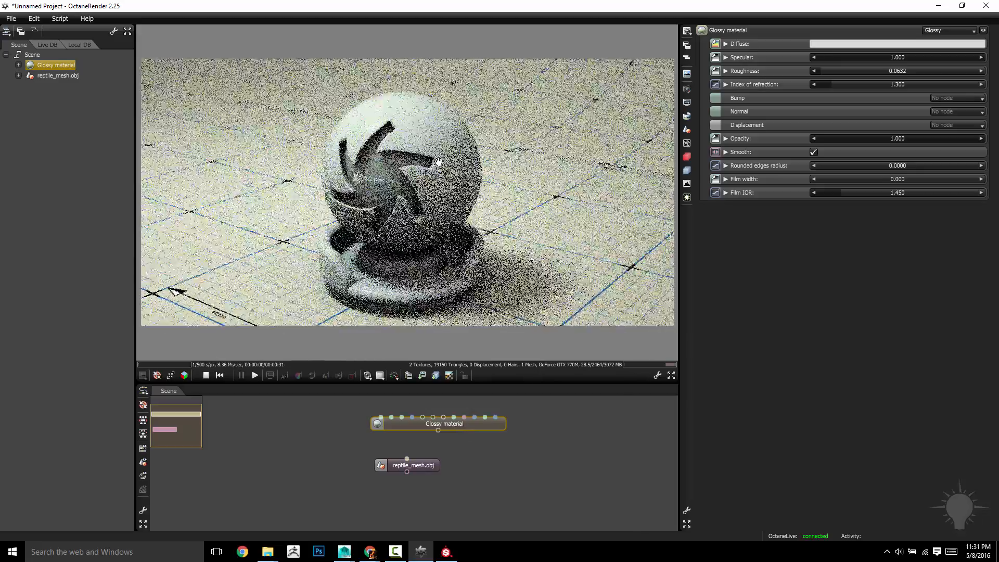
# Reselect the Glossy material node, try Diffuse, then set the type back to Glossy
pyautogui.click(946, 30)
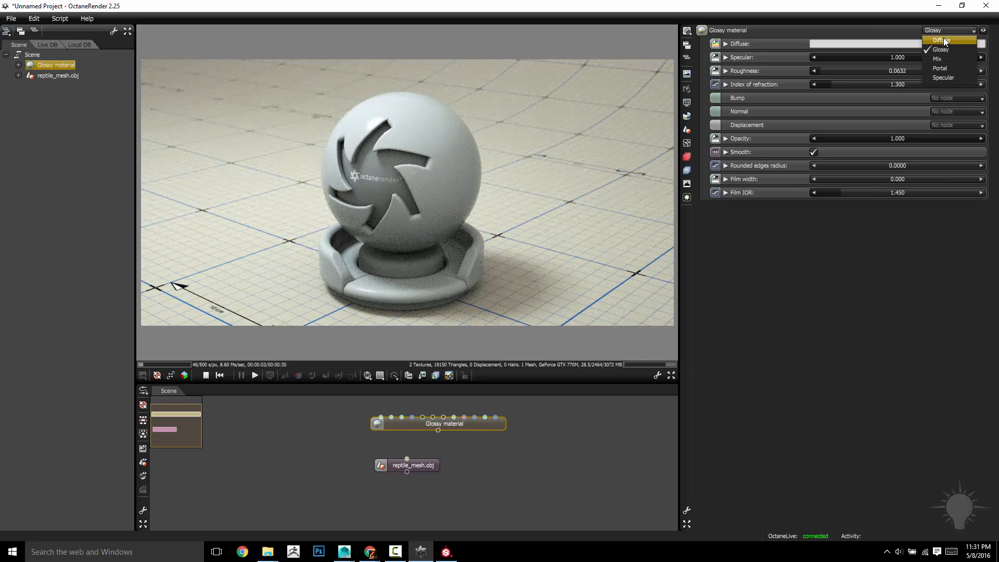
pyautogui.click(886, 22)
pyautogui.click(713, 34)
pyautogui.click(467, 431)
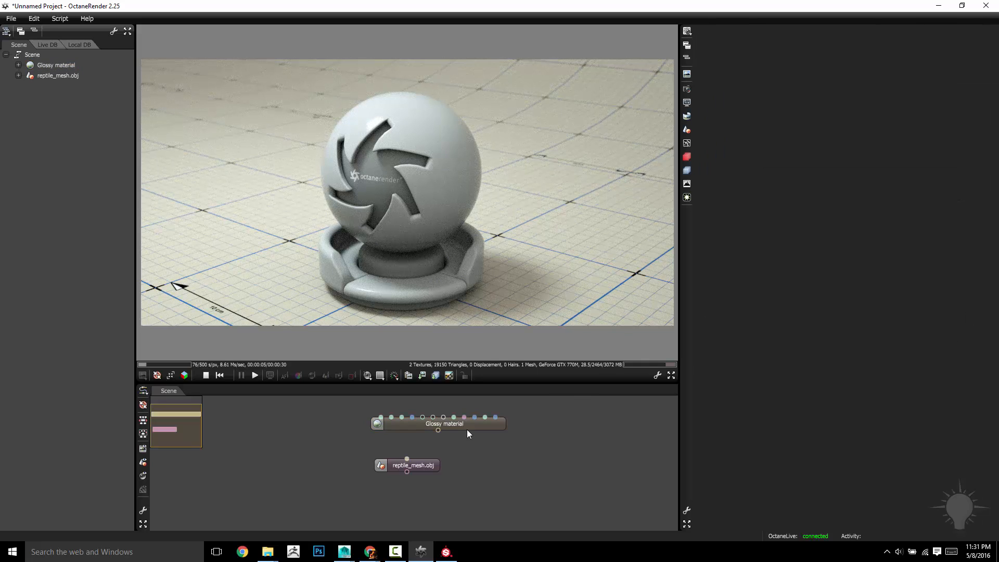
pyautogui.click(459, 420)
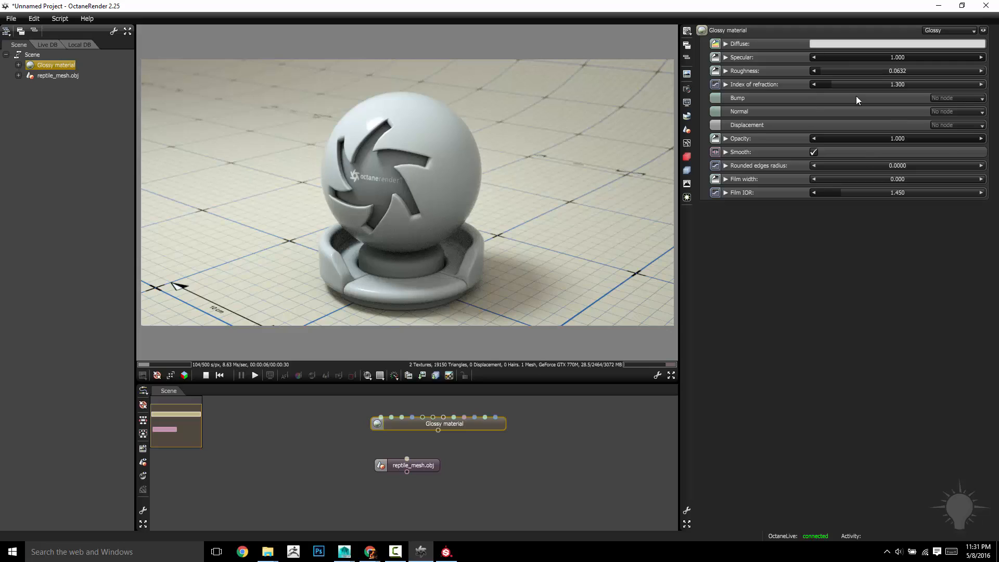
pyautogui.click(950, 31)
pyautogui.click(948, 39)
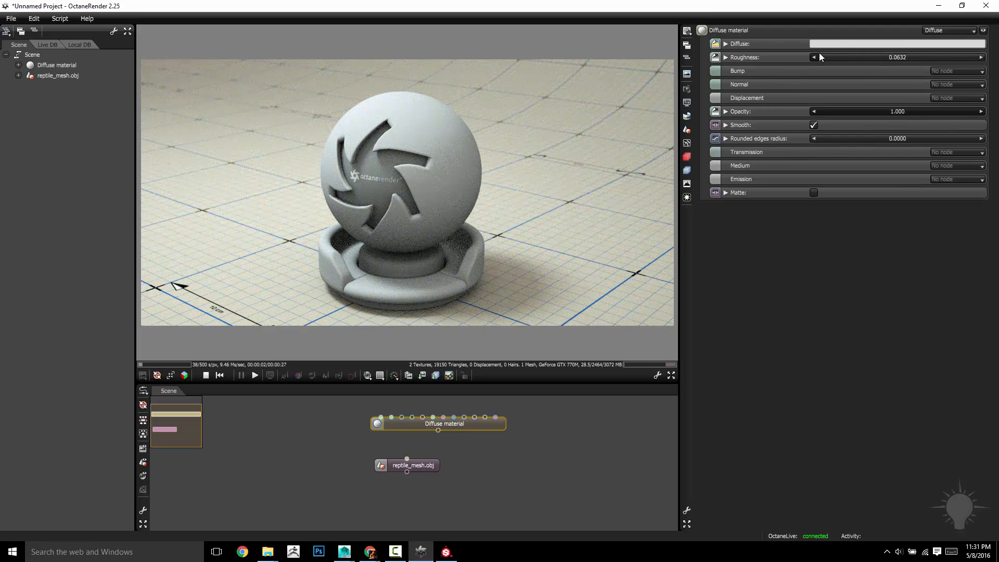
pyautogui.click(951, 31)
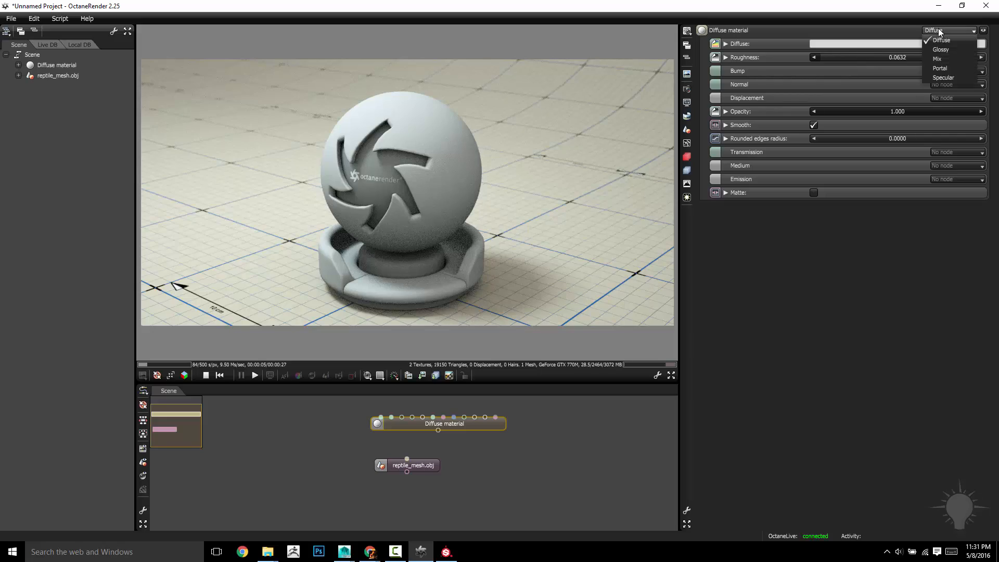
pyautogui.click(948, 47)
# Orbit and zoom the render camera into a close-up of the preview ball
pyautogui.moveTo(426, 130); pyautogui.dragTo(417, 121)
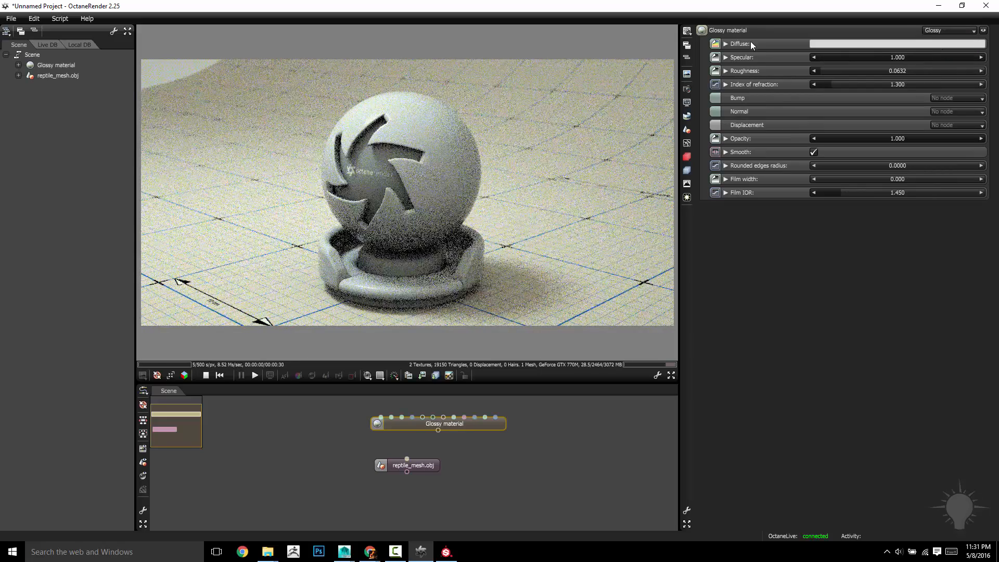
pyautogui.moveTo(495, 126); pyautogui.dragTo(513, 64)
pyautogui.scroll(3, 513, 64)
pyautogui.moveTo(513, 65); pyautogui.dragTo(533, 130, button='right')
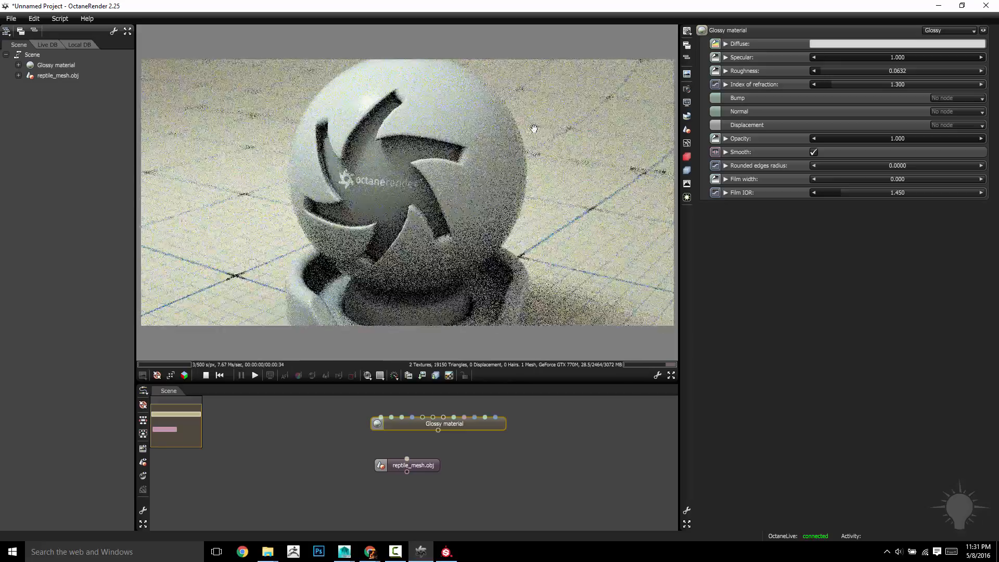
pyautogui.moveTo(532, 130); pyautogui.dragTo(511, 118)
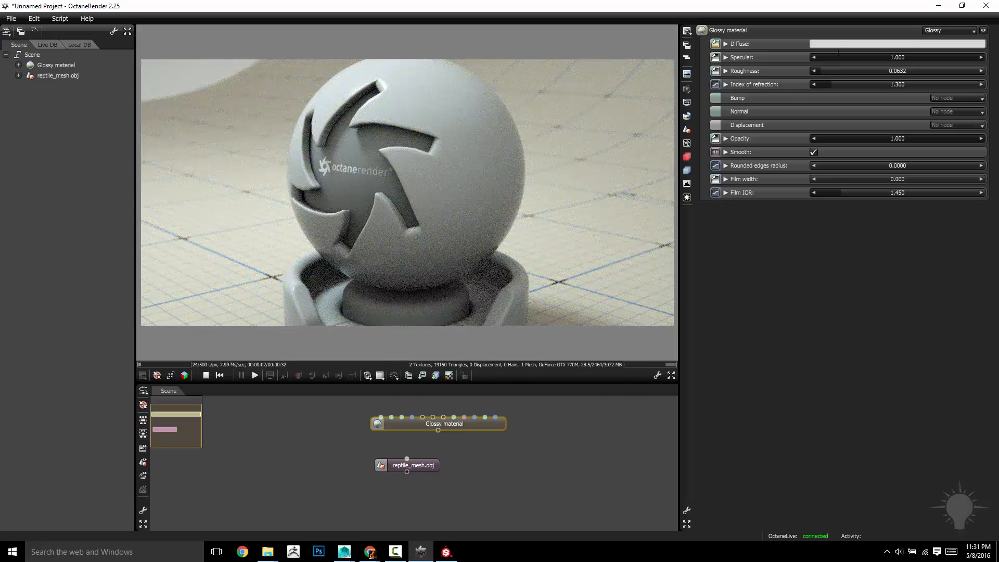
# Make the Glossy material's diffuse colour red, keeping specular at 1.000
pyautogui.click(841, 45)
pyautogui.moveTo(742, 67); pyautogui.dragTo(773, 21)
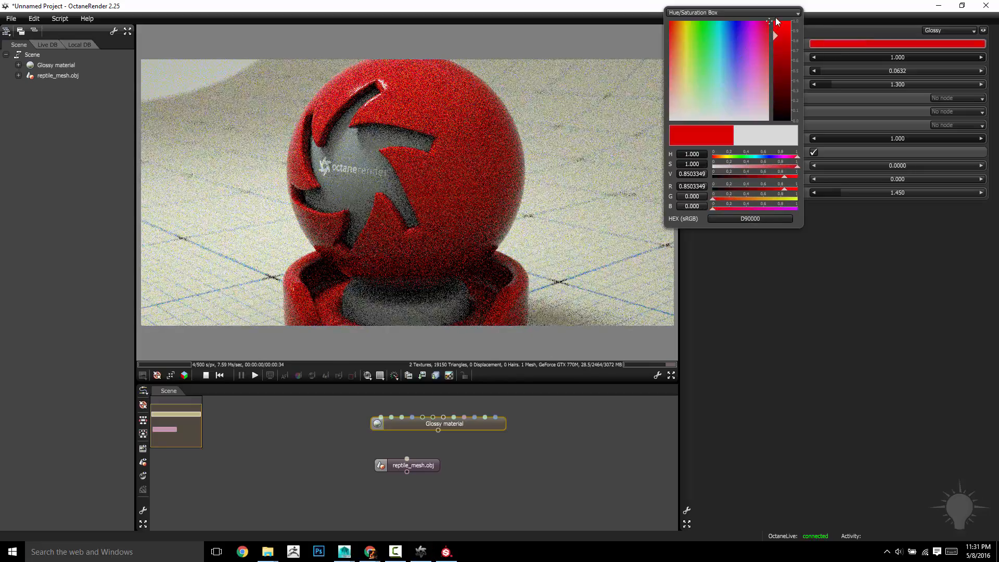
pyautogui.click(535, 191)
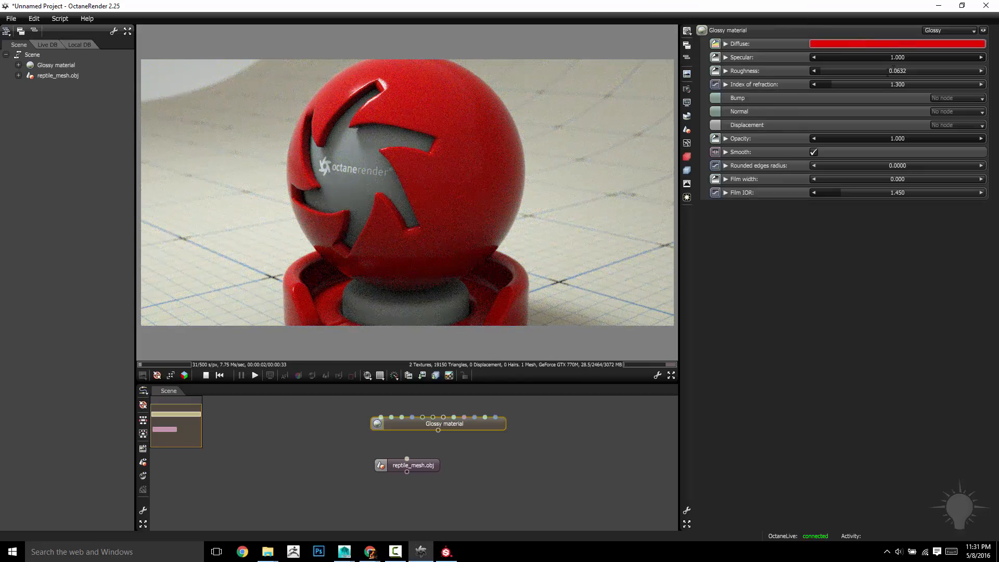
pyautogui.moveTo(932, 57); pyautogui.dragTo(803, 64)
pyautogui.moveTo(463, 148); pyautogui.dragTo(552, 164)
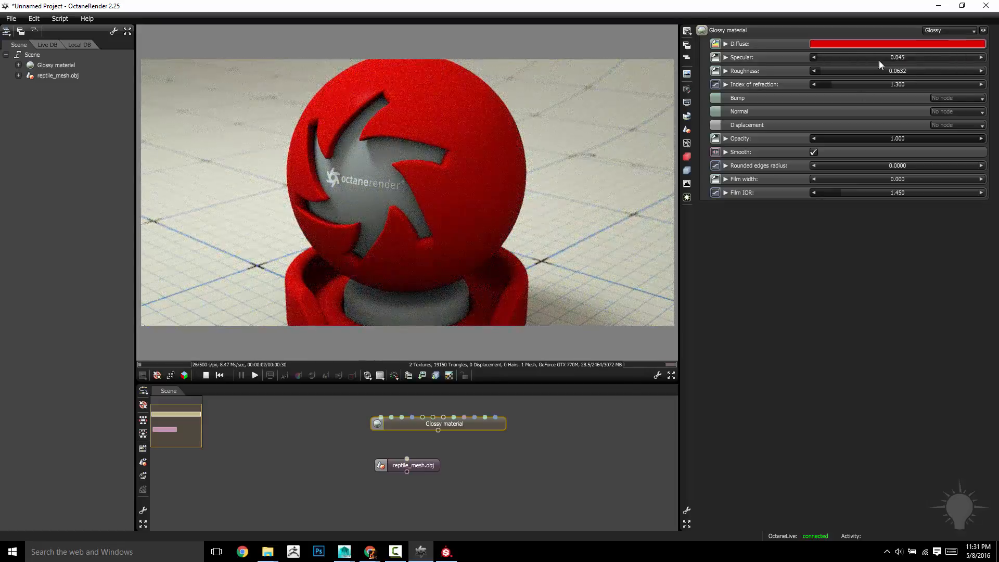
pyautogui.moveTo(879, 61); pyautogui.dragTo(987, 61)
# Set roughness to 0.000 and index of refraction to 1.300
pyautogui.moveTo(856, 73); pyautogui.dragTo(959, 73)
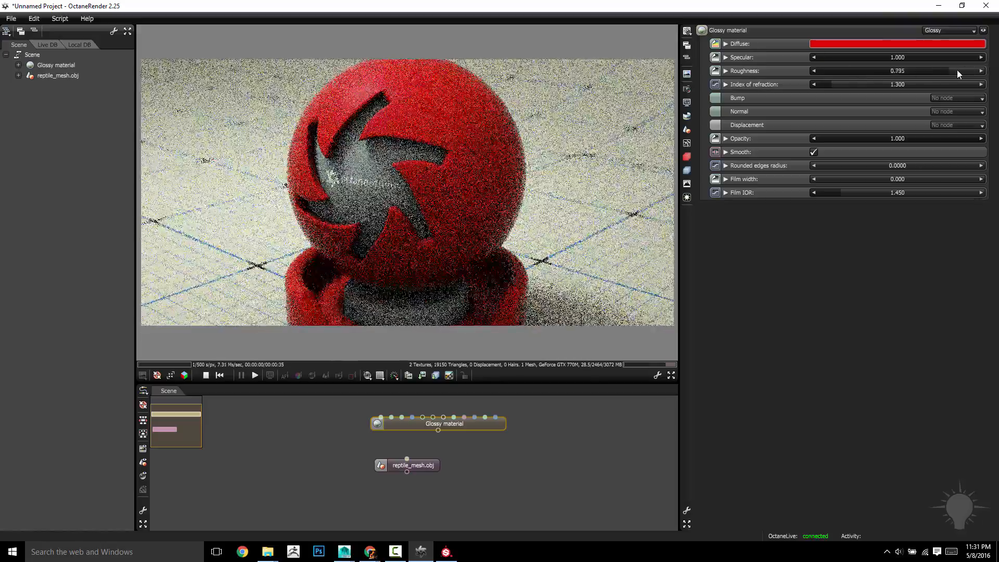
pyautogui.moveTo(895, 72); pyautogui.dragTo(801, 75)
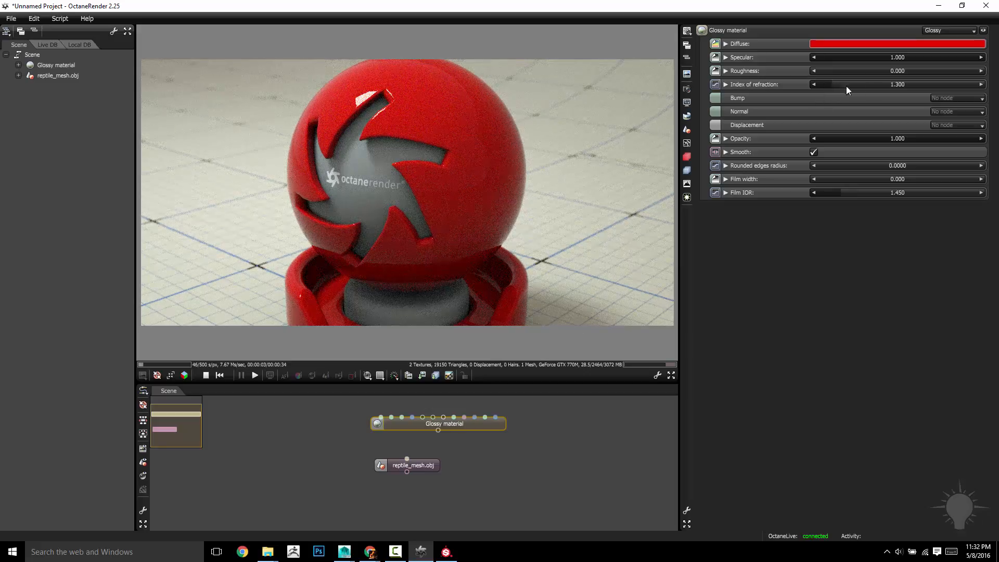
pyautogui.moveTo(846, 86); pyautogui.dragTo(902, 94)
pyautogui.doubleClick(876, 84)
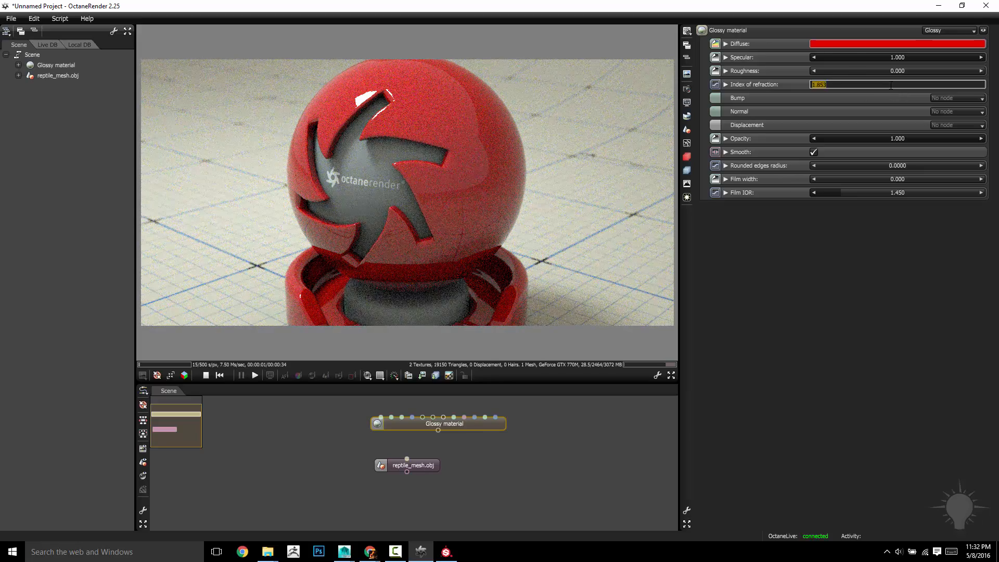
pyautogui.write('1')
pyautogui.press('Return')
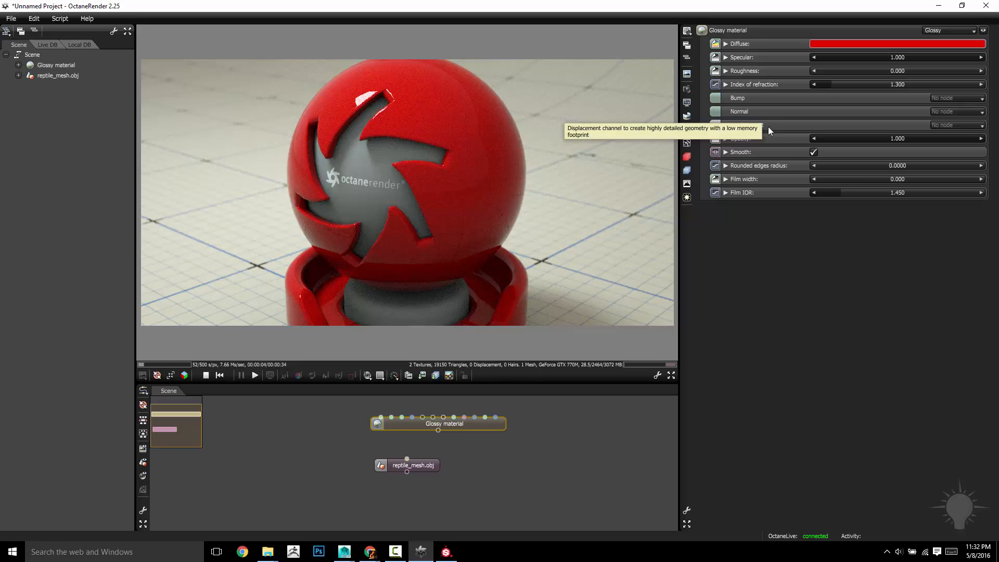
# Change the material type to Specular and lower its reflection amount
pyautogui.click(944, 31)
pyautogui.click(947, 77)
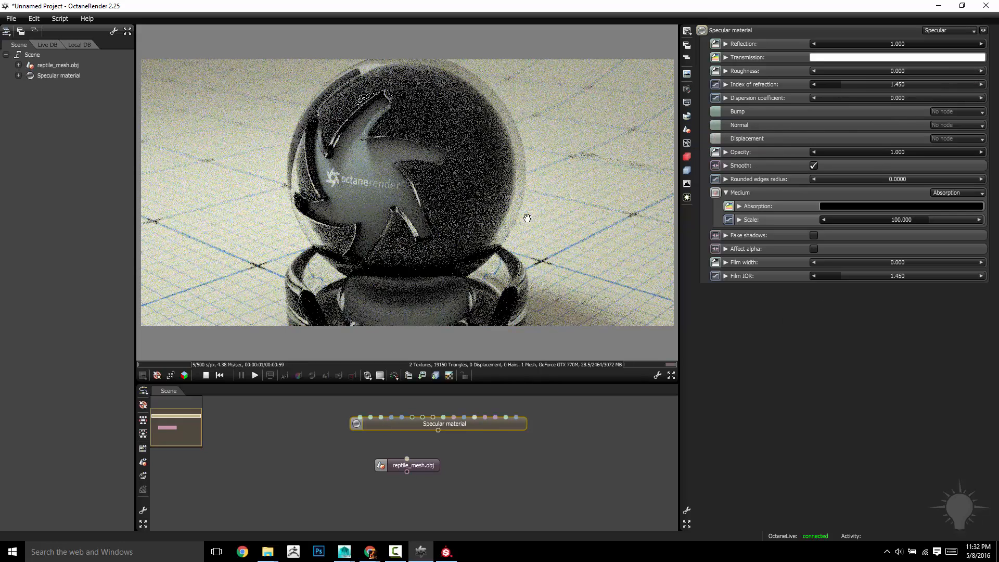
pyautogui.moveTo(486, 148); pyautogui.dragTo(528, 192)
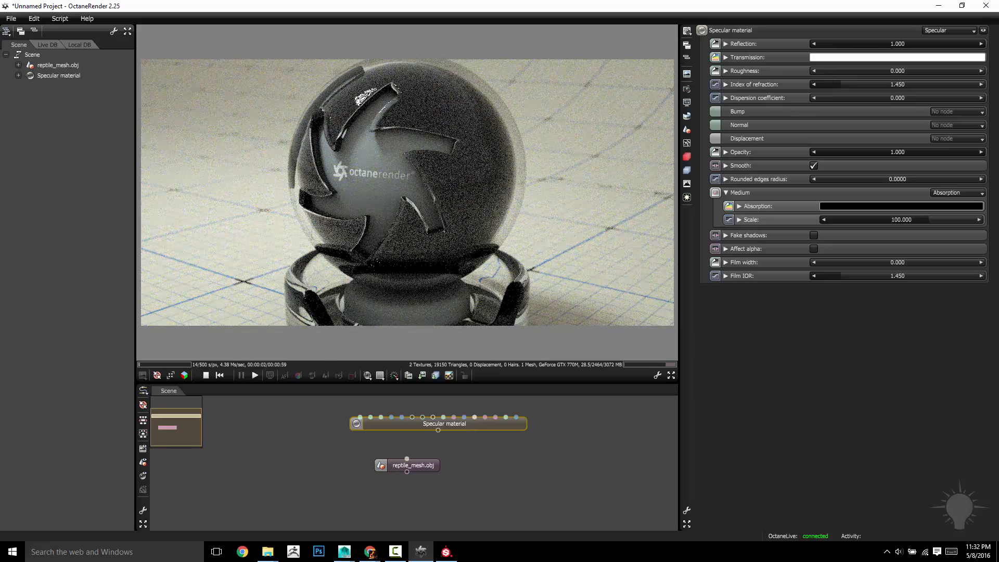
pyautogui.moveTo(877, 44); pyautogui.dragTo(996, 48)
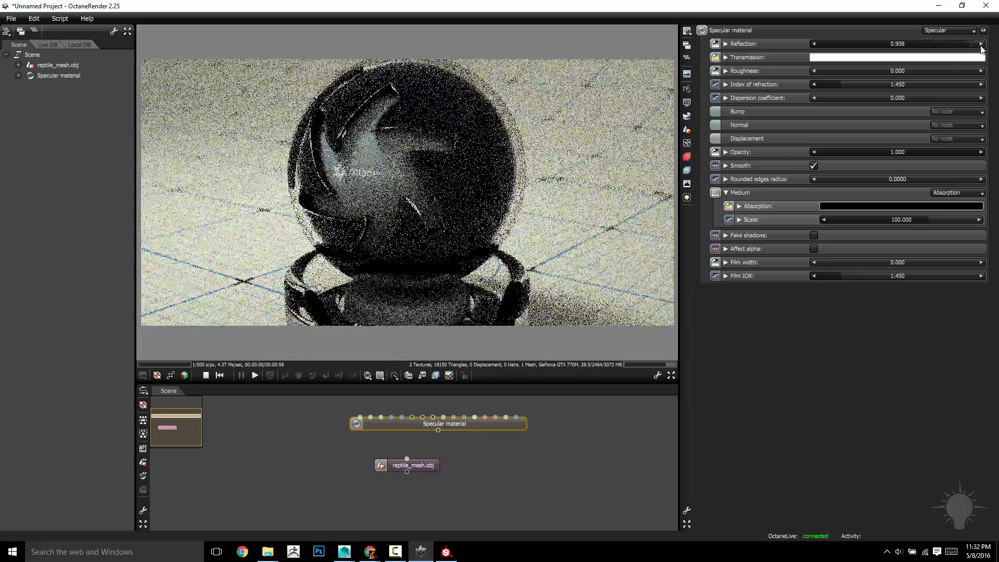
# Set the transmission colour to red and roughness to 0.896
pyautogui.click(884, 57)
pyautogui.moveTo(750, 58); pyautogui.dragTo(767, 36)
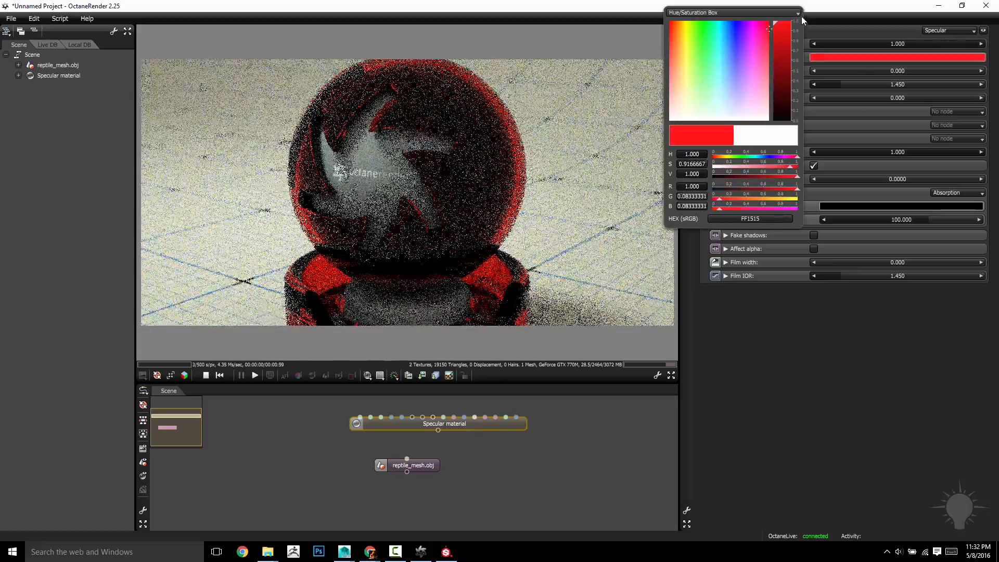
pyautogui.moveTo(556, 116); pyautogui.dragTo(156, 297)
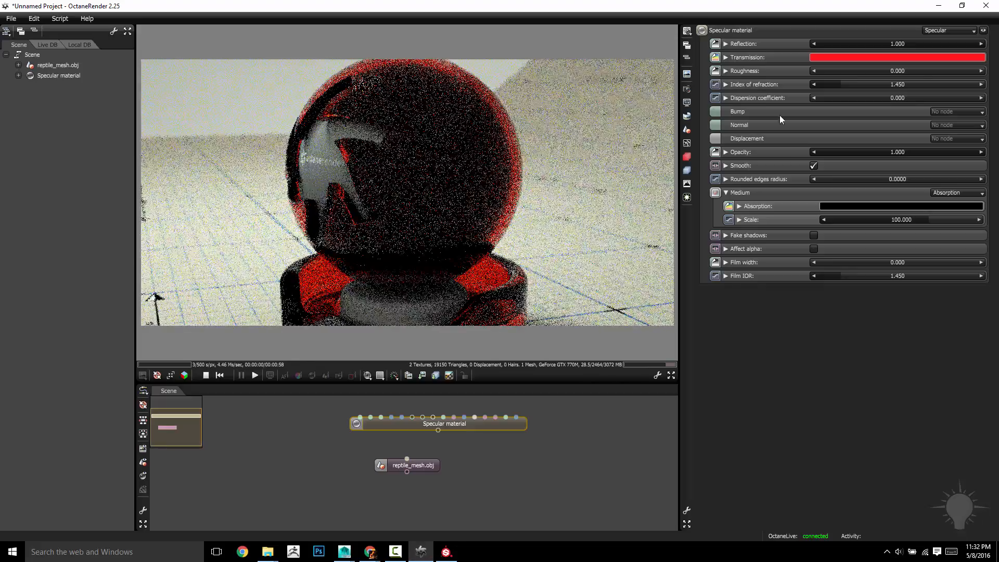
pyautogui.moveTo(883, 71); pyautogui.dragTo(933, 71)
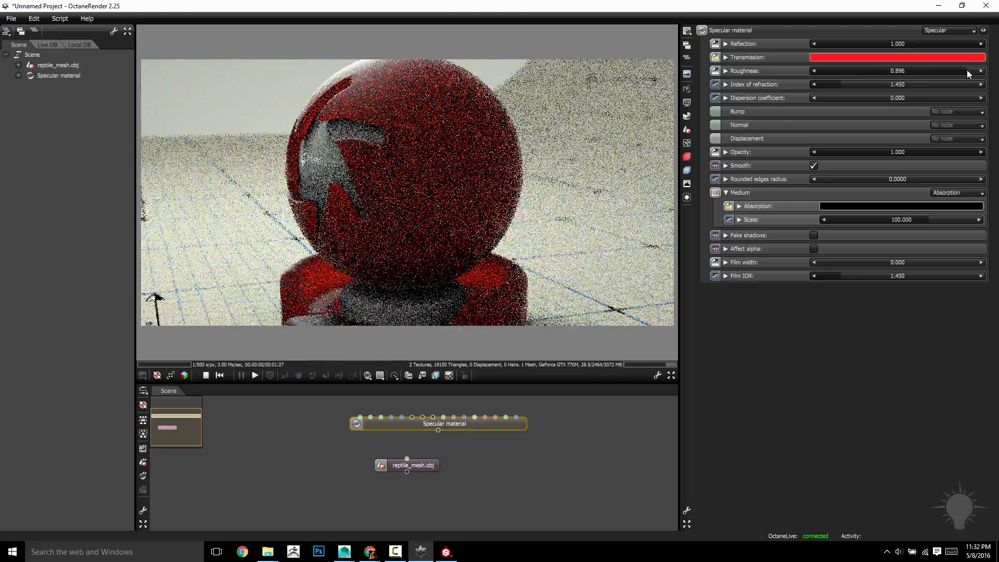
pyautogui.moveTo(550, 127); pyautogui.dragTo(500, 136)
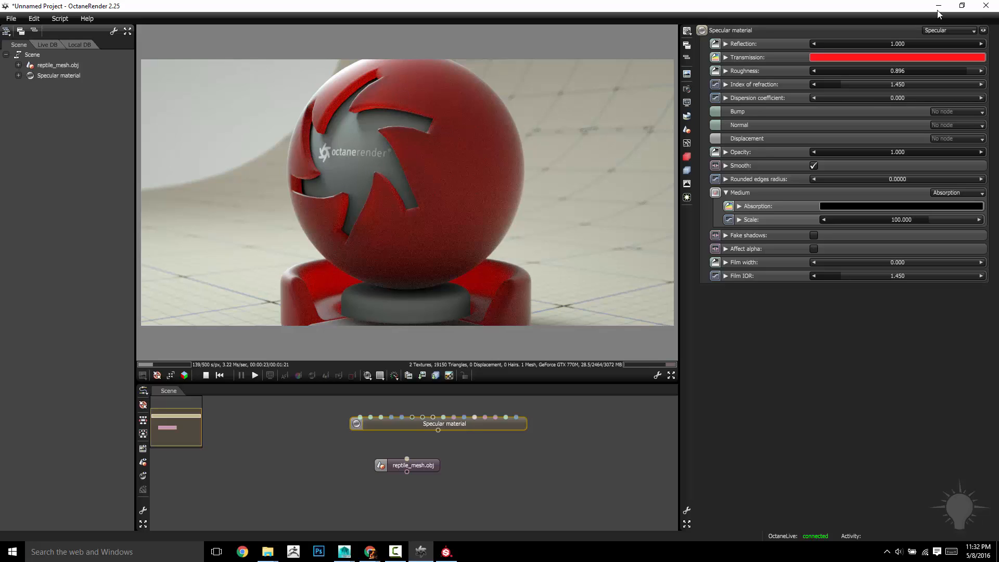
# Set dispersion coefficient to 0.386, tweak index of refraction, then revert the material to Glossy
pyautogui.moveTo(491, 165); pyautogui.dragTo(487, 167)
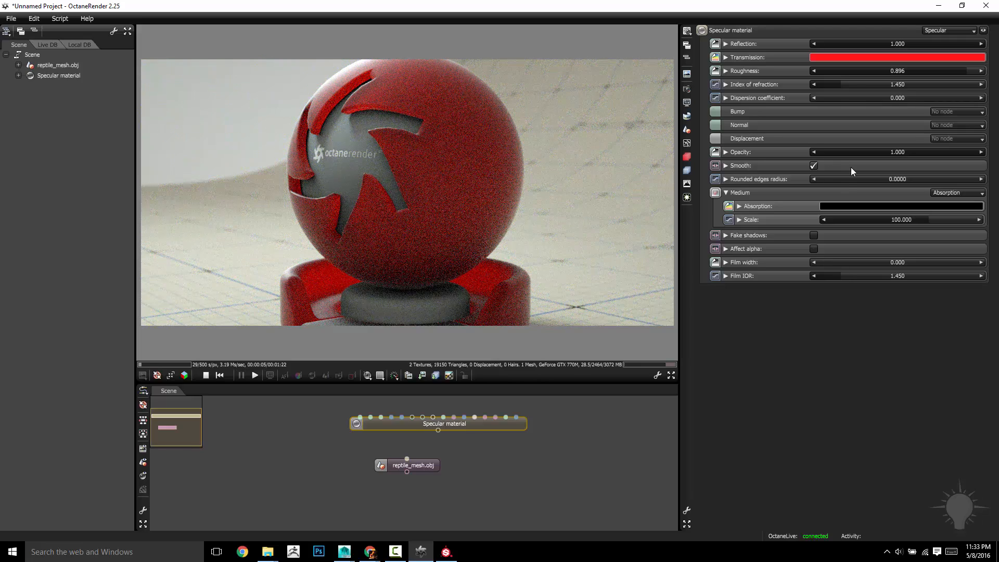
pyautogui.moveTo(889, 96)
pyautogui.mouseDown()
pyautogui.moveTo(947, 96)
pyautogui.moveTo(877, 102)
pyautogui.mouseUp()
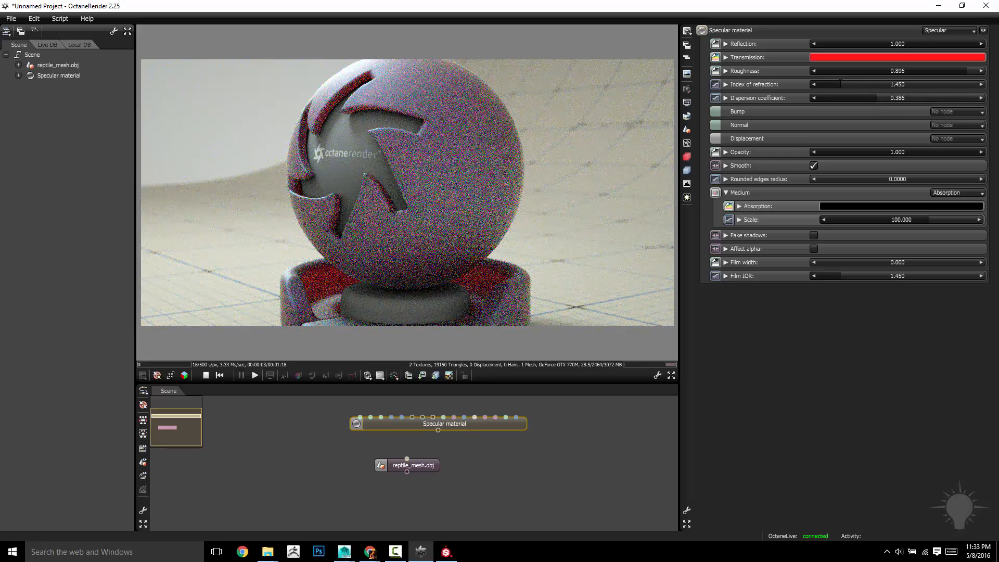
pyautogui.moveTo(835, 84); pyautogui.dragTo(848, 103)
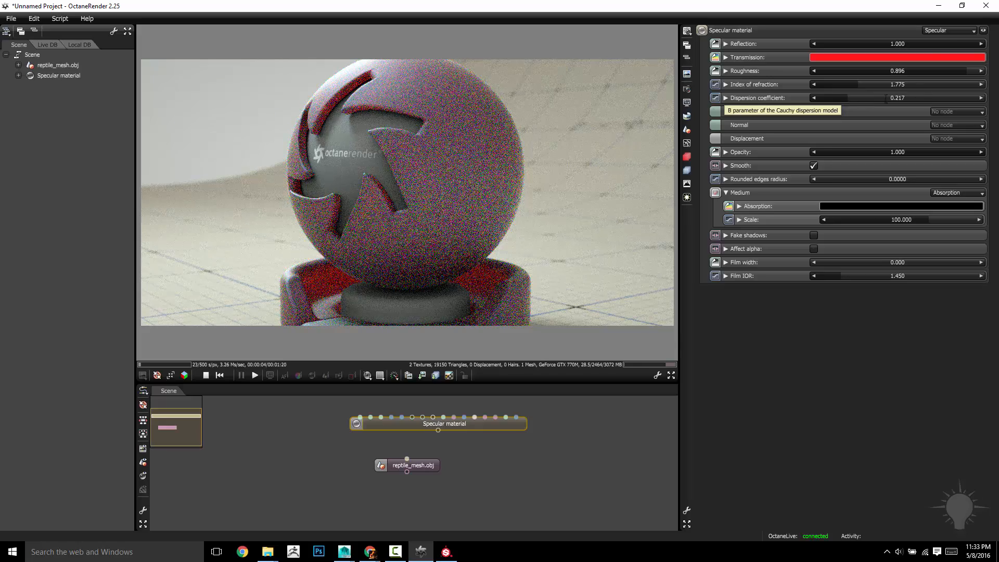
pyautogui.click(946, 30)
pyautogui.click(943, 49)
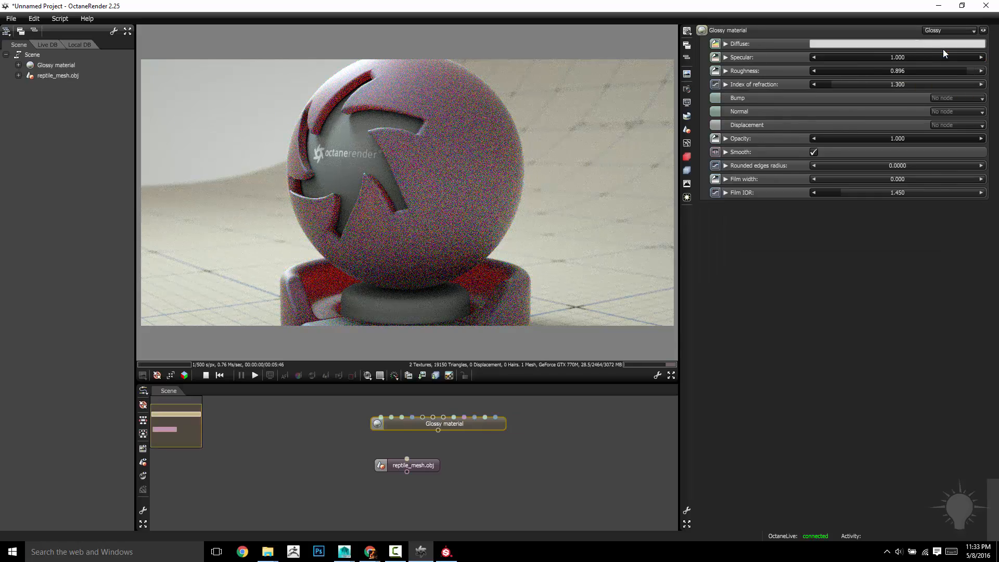